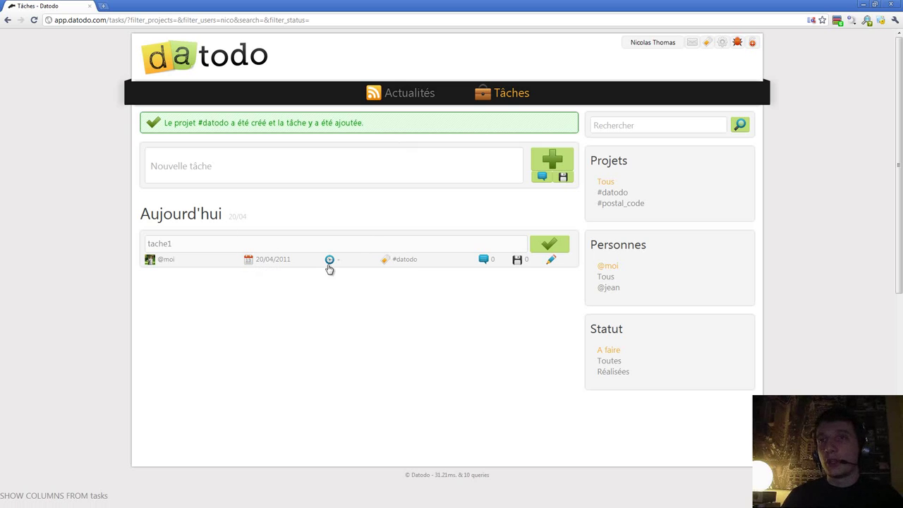
# - Open the details page of the #datodo project from the list of projects
pyautogui.click(708, 44)
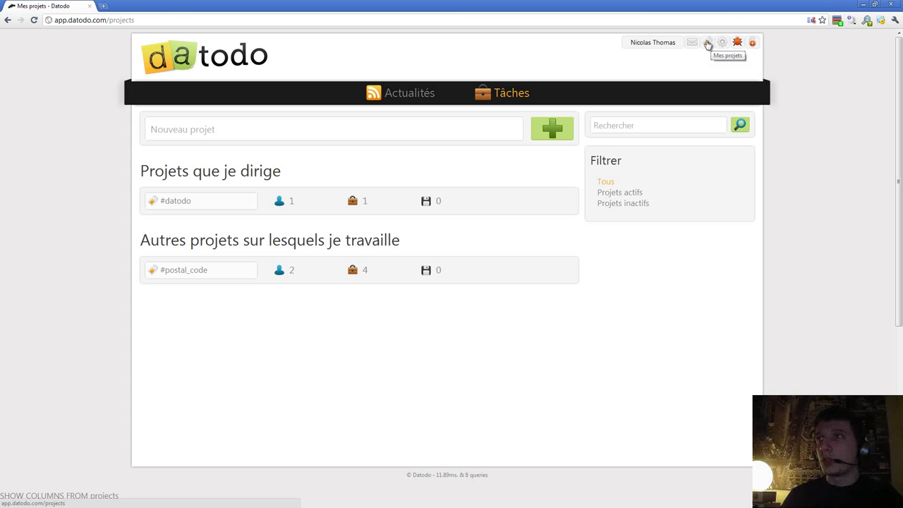
pyautogui.click(509, 94)
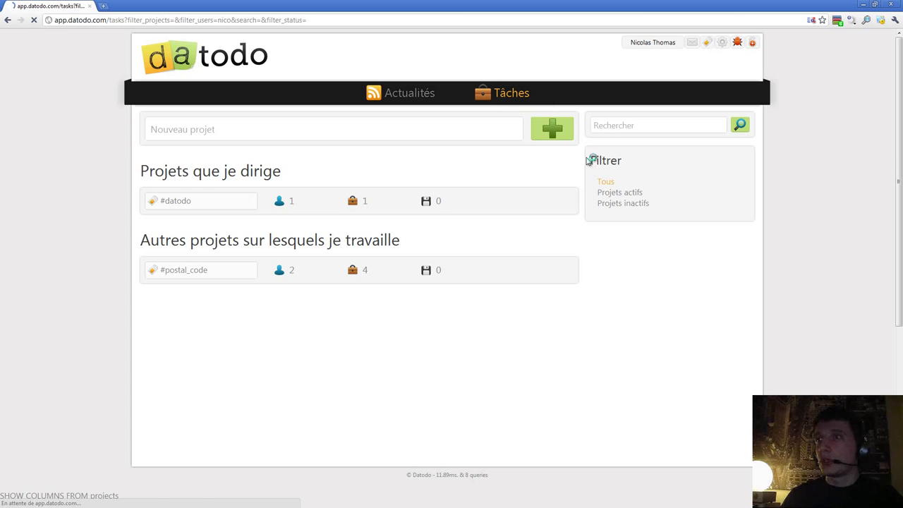
pyautogui.click(741, 161)
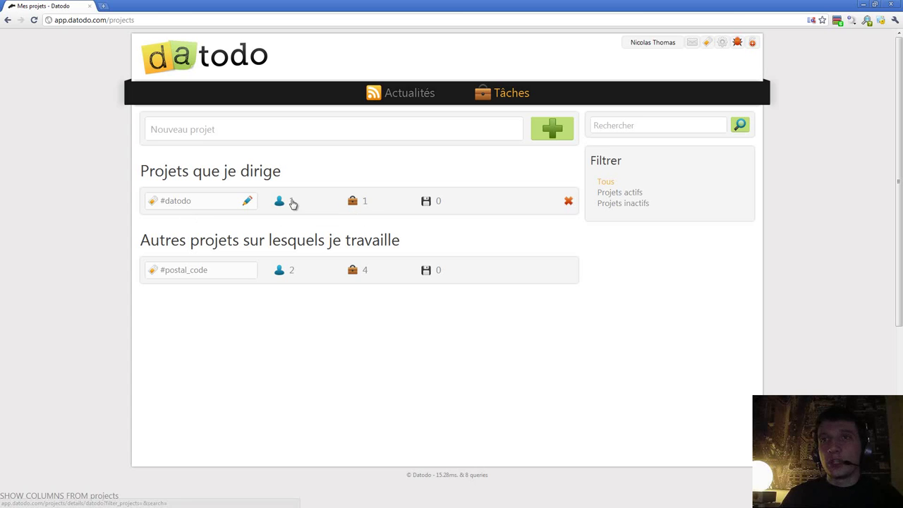
pyautogui.click(193, 203)
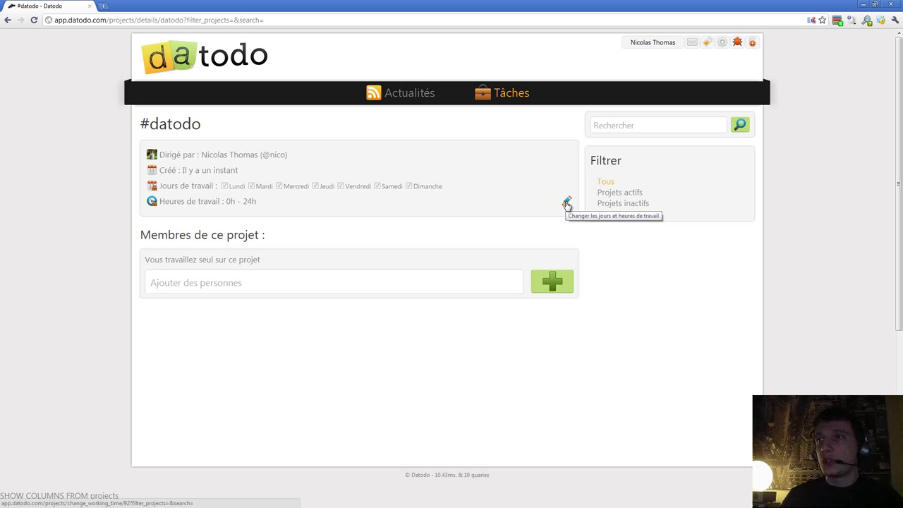
# - Restrict the #datodo working days to Lundi, Mardi and Mercredi by excluding Jeudi through Dimanche, and save the change
pyautogui.click(566, 203)
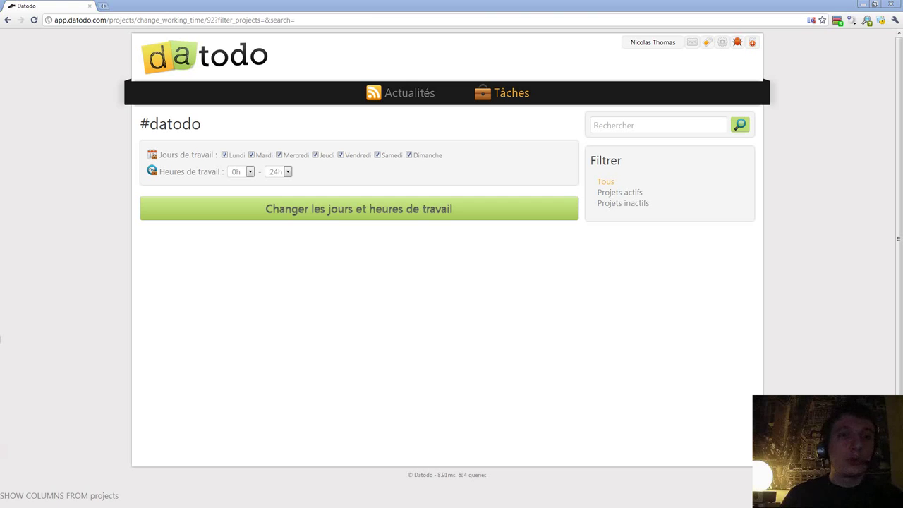
pyautogui.click(305, 135)
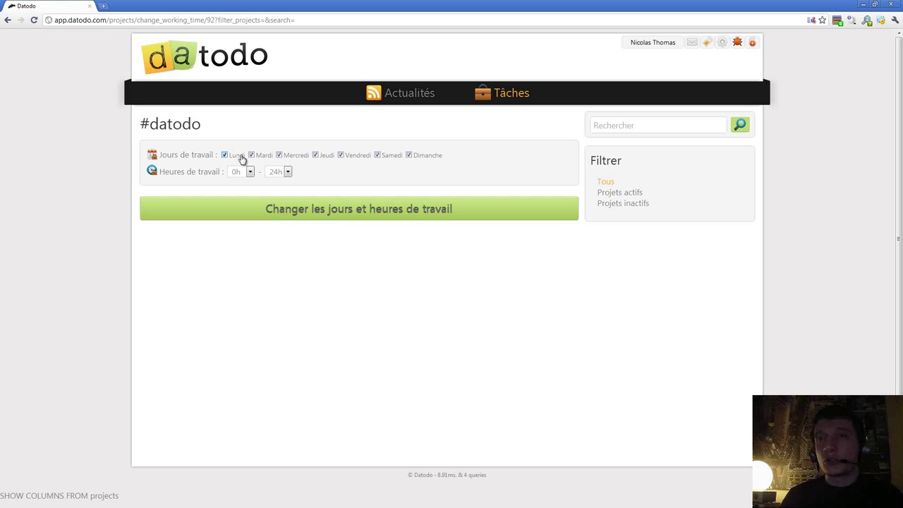
pyautogui.click(341, 156)
pyautogui.click(316, 155)
pyautogui.click(378, 155)
pyautogui.click(408, 156)
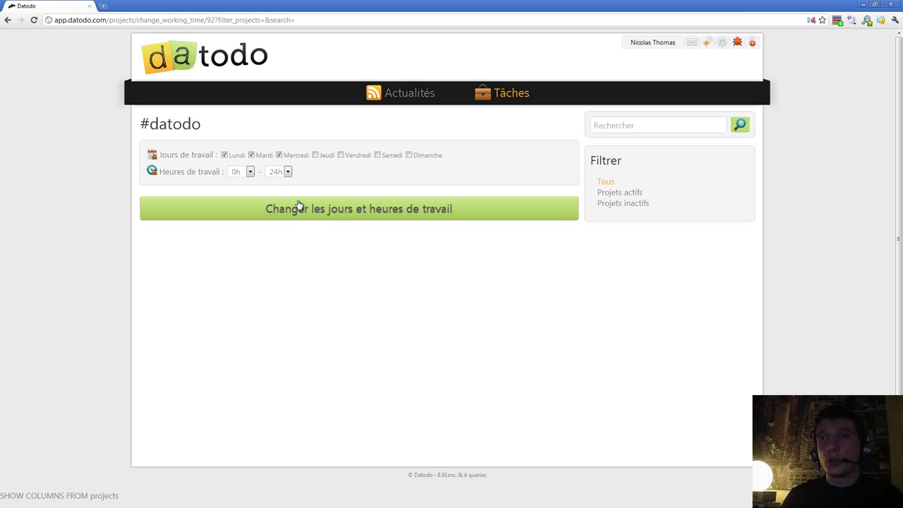
pyautogui.click(332, 215)
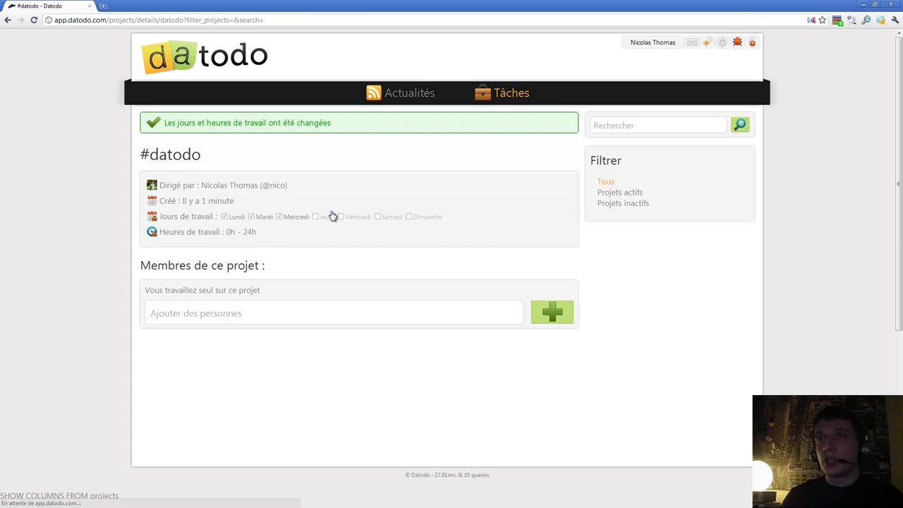
# - Return to the task list and add the tasks tache2 and tache3 to the #datodo project
pyautogui.click(508, 92)
pyautogui.click(330, 140)
pyautogui.write('#datodo tache')
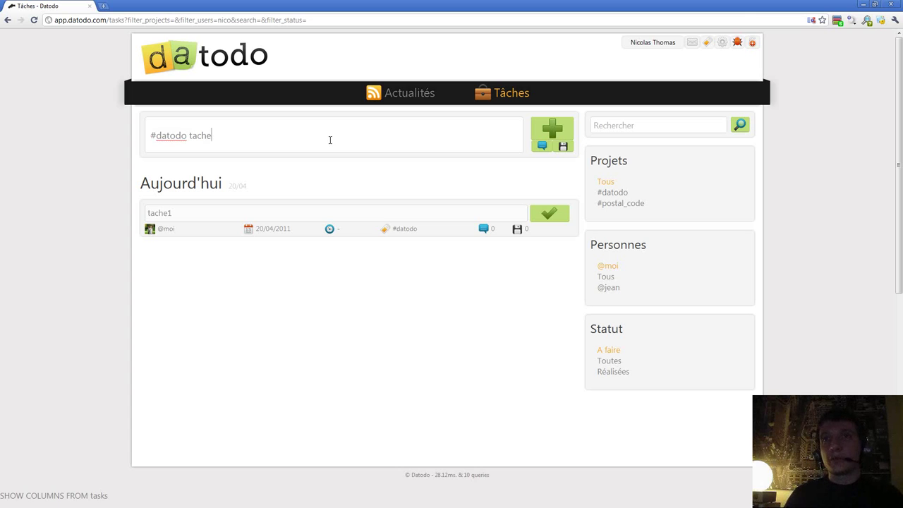
pyautogui.click(272, 161)
pyautogui.write('#datodo')
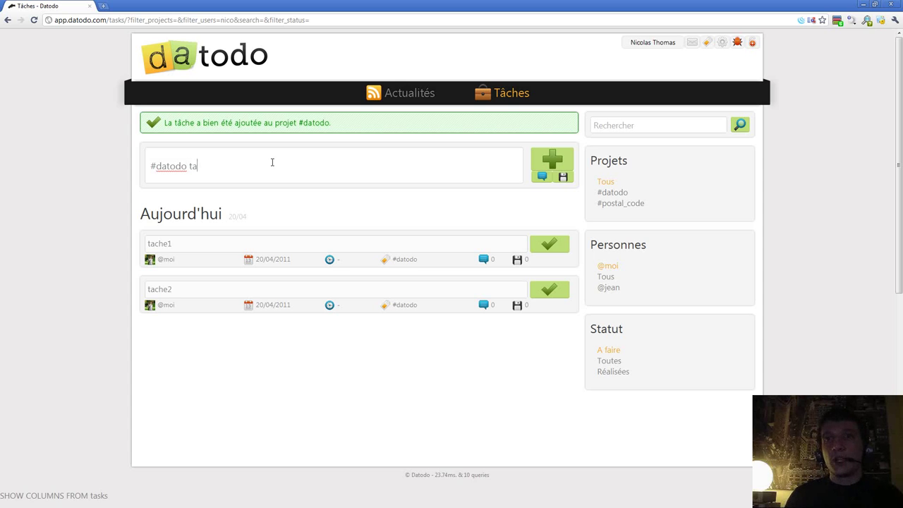
pyautogui.press('Return')
# - Add the task tache4 to the #datodo project, scheduled for lundi
pyautogui.click(266, 161)
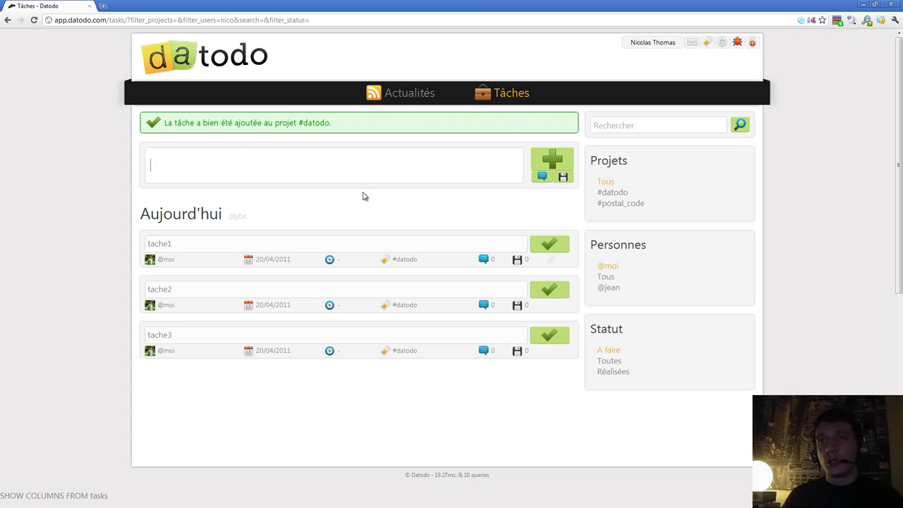
pyautogui.write('#datodo tache4 lundi')
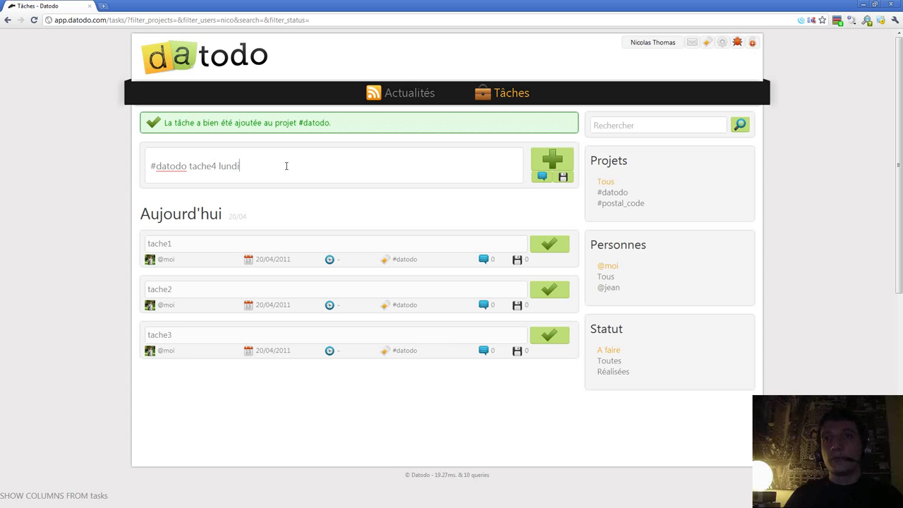
pyautogui.press('Return')
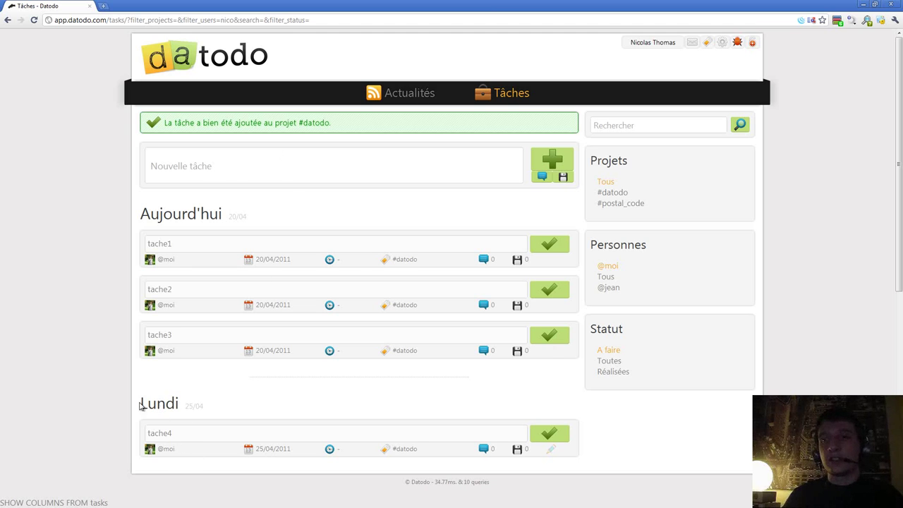
# - Add the task tache5 to the #datodo project and review where it is scheduled
pyautogui.click(227, 168)
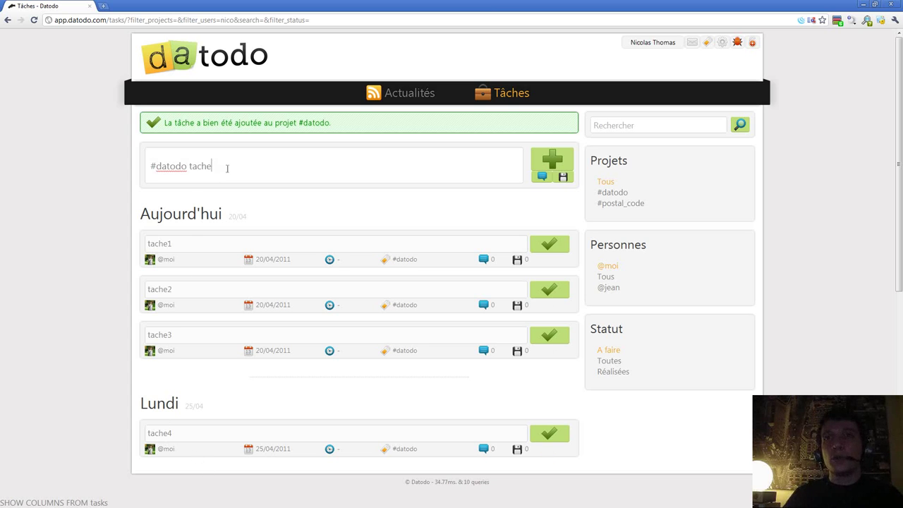
pyautogui.press('Return')
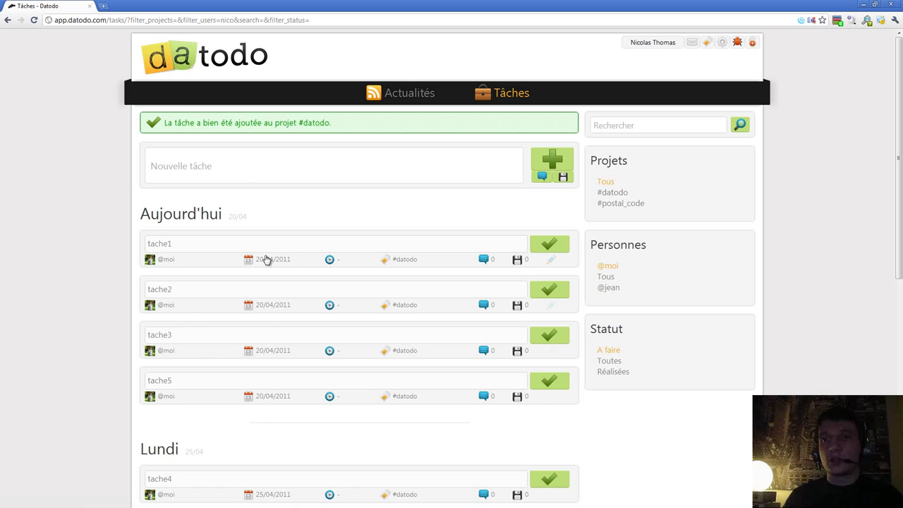
pyautogui.scroll(-3, 233, 247)
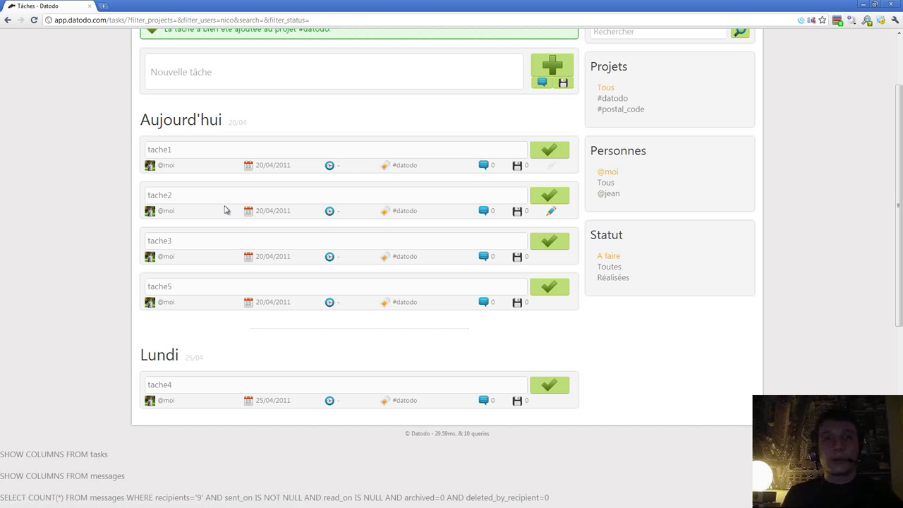
pyautogui.scroll(1, 469, 165)
pyautogui.scroll(1, 553, 84)
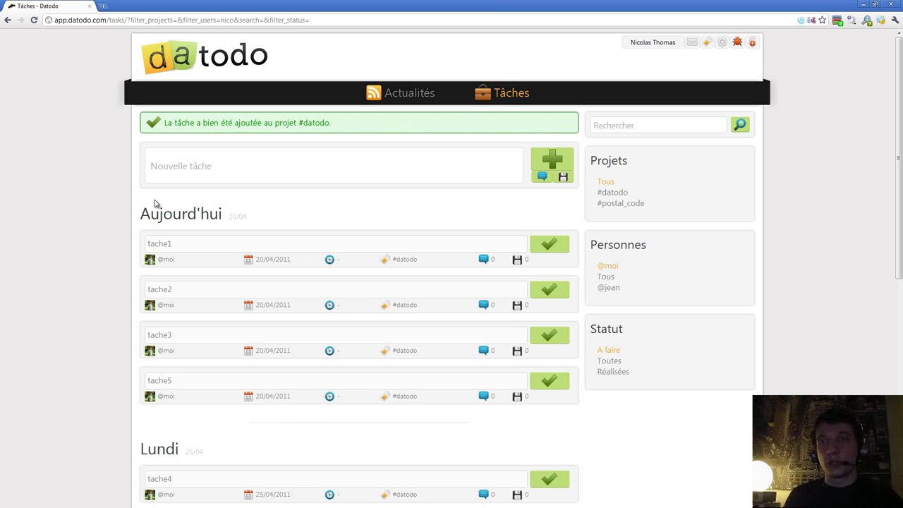
pyautogui.scroll(-1, 120, 209)
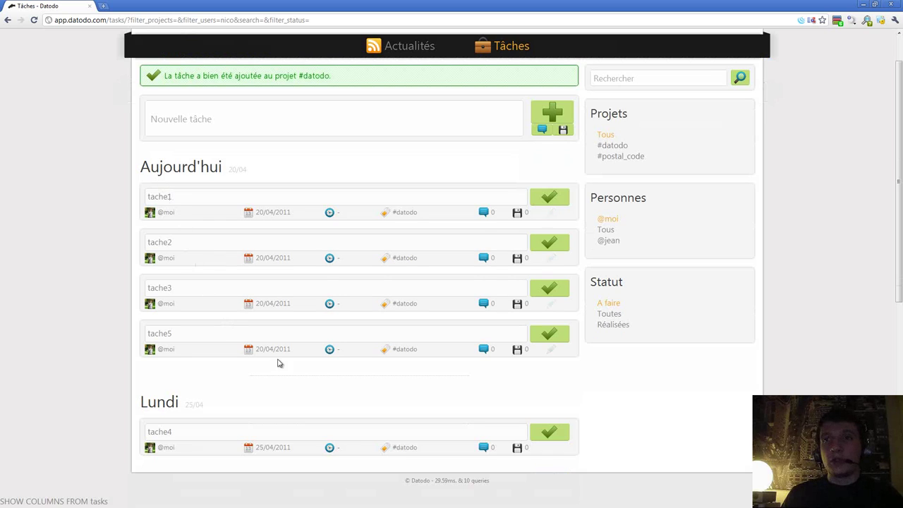
# - Add the tasks tache6 and tache7 to the #datodo project
pyautogui.click(230, 118)
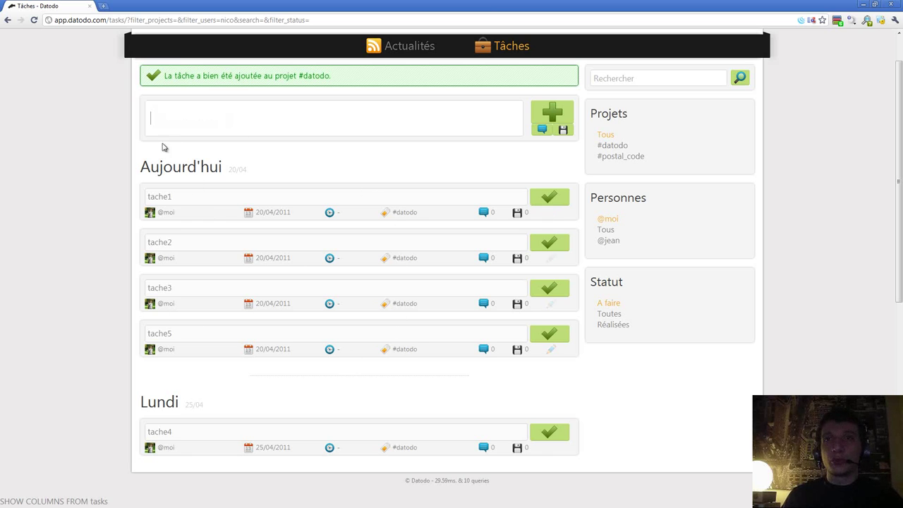
pyautogui.write('tache6')
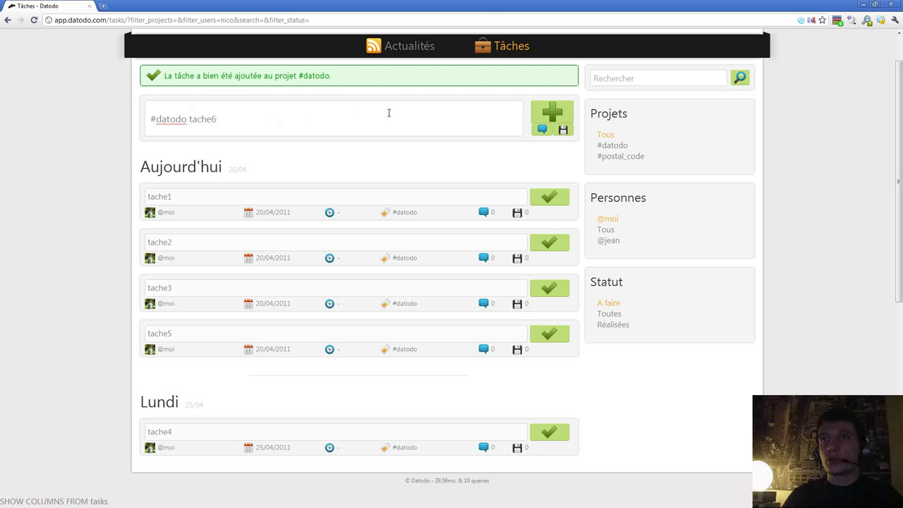
pyautogui.press('Return')
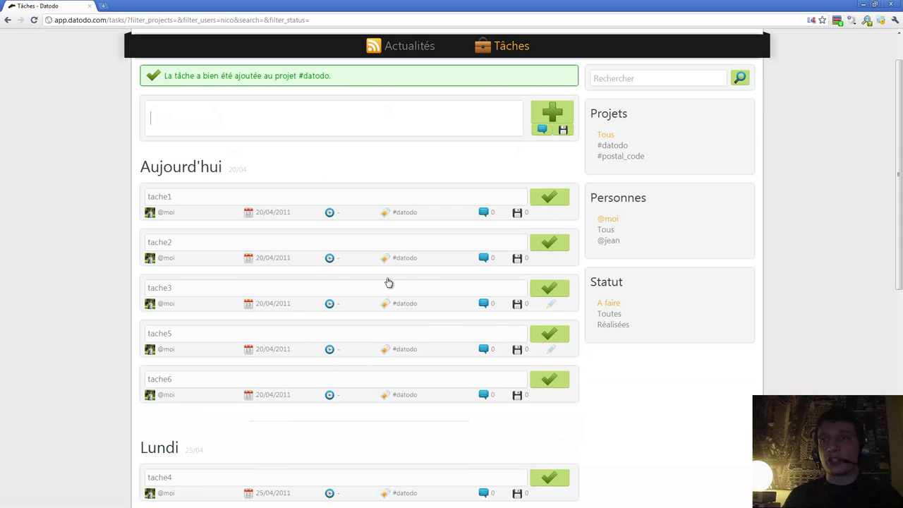
pyautogui.write('tache7')
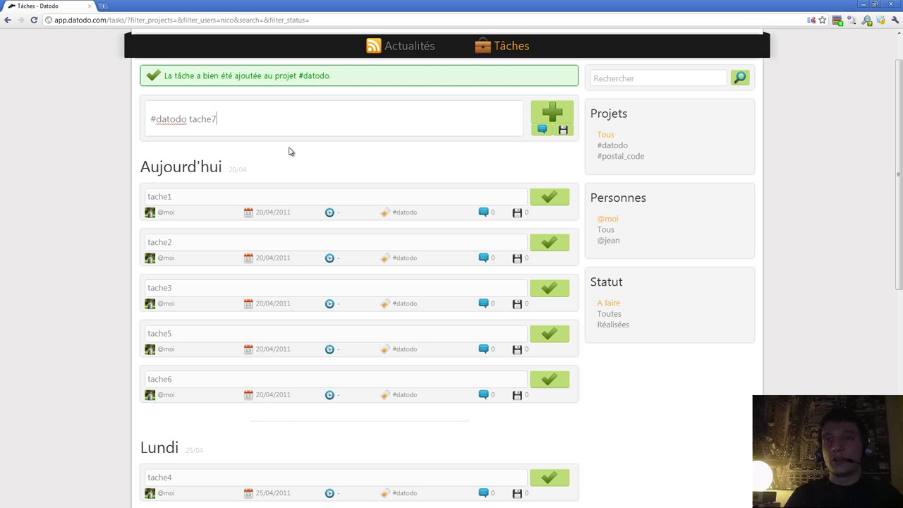
pyautogui.press('Return')
# - Examine how the #datodo tasks are distributed between the Aujourd'hui and Lundi sections of the task list
pyautogui.scroll(-1, 248, 212)
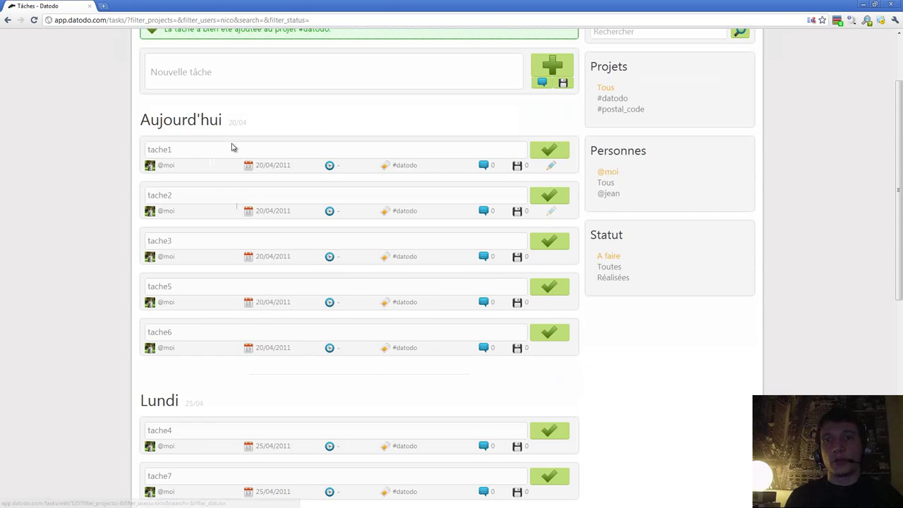
pyautogui.scroll(-1, 230, 145)
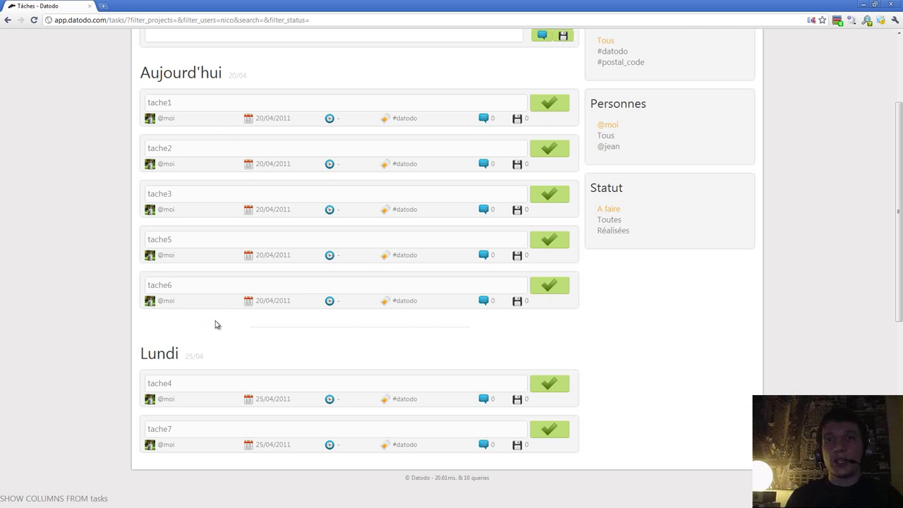
pyautogui.moveTo(196, 431)
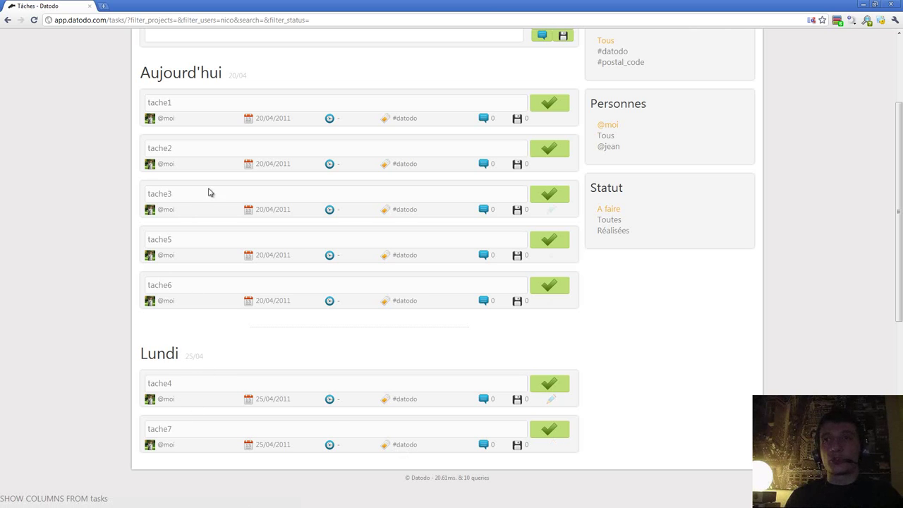
pyautogui.scroll(1, 272, 399)
pyautogui.scroll(1, 282, 366)
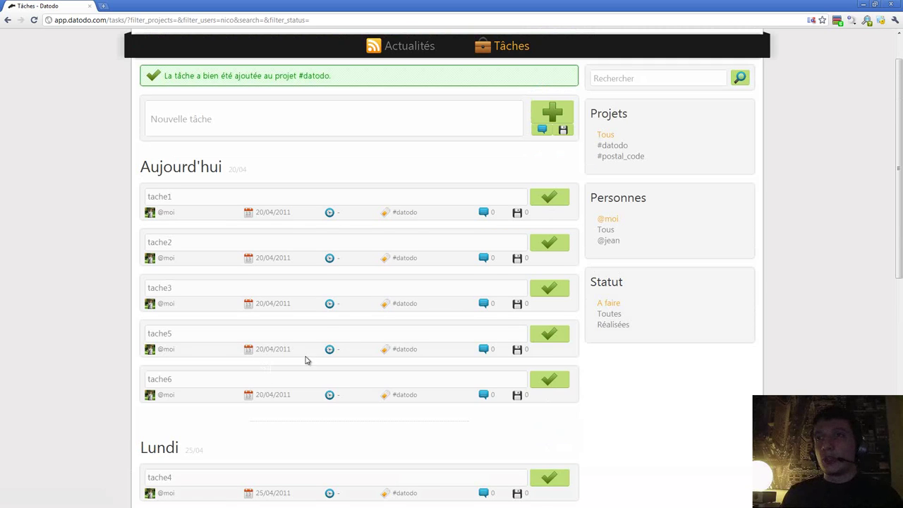
pyautogui.scroll(-2, 331, 353)
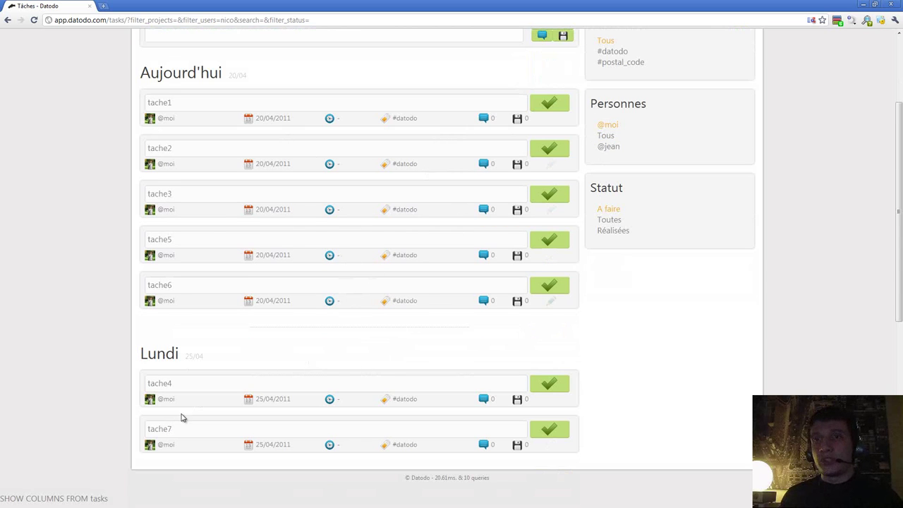
pyautogui.scroll(1, 171, 64)
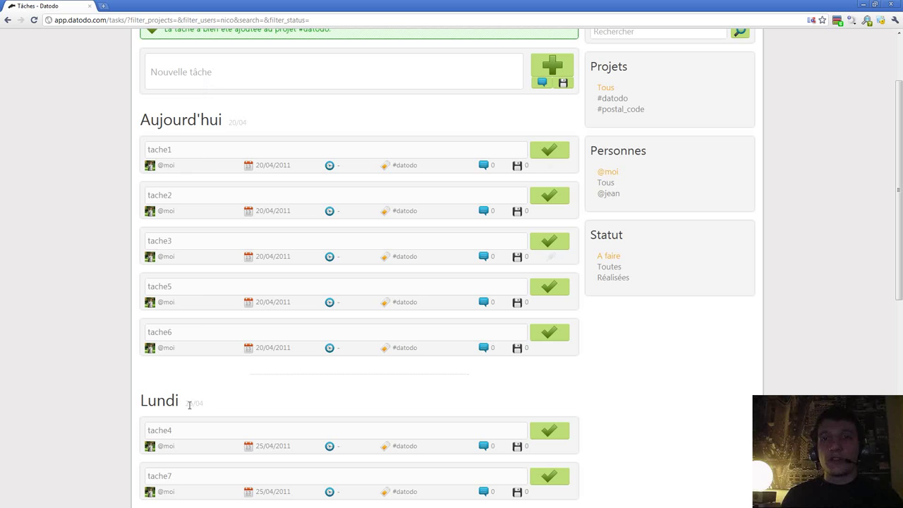
pyautogui.scroll(1, 216, 373)
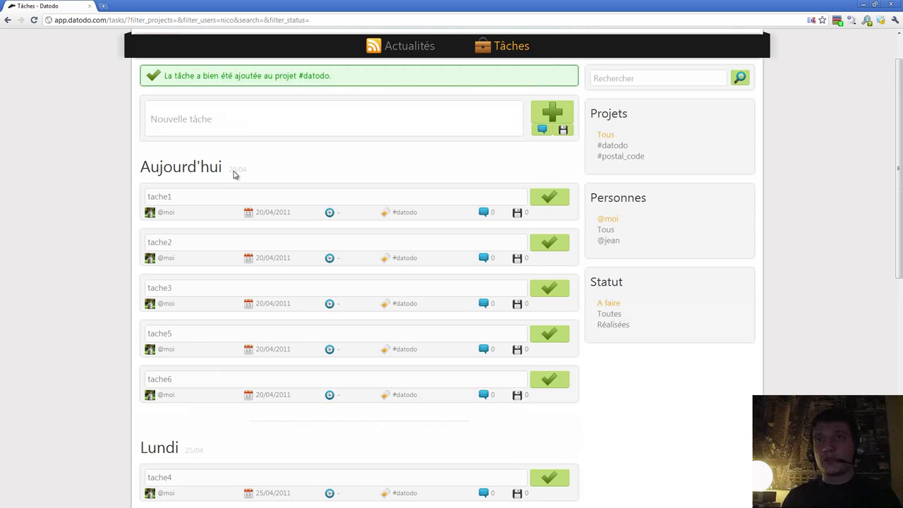
# - Add the task tache8 under a new project #monprojet and check its scheduled day in the list
pyautogui.click(237, 110)
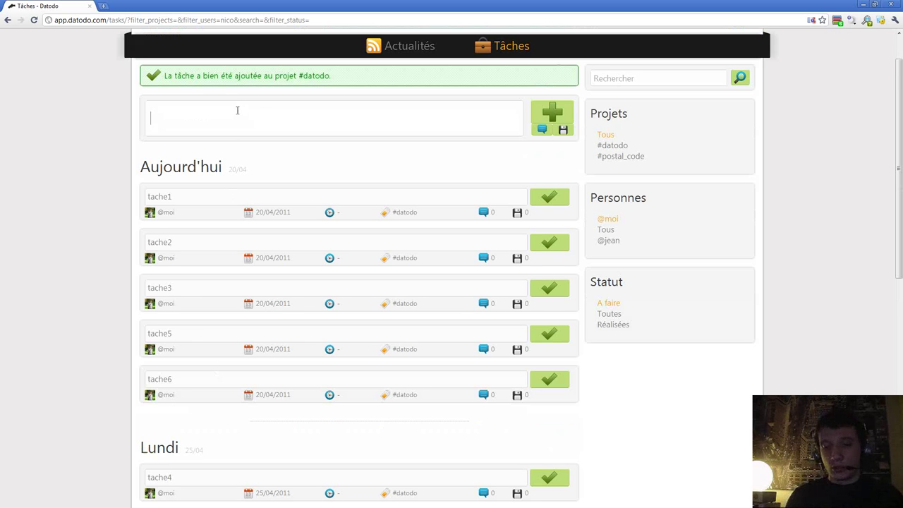
pyautogui.write('#monprojet')
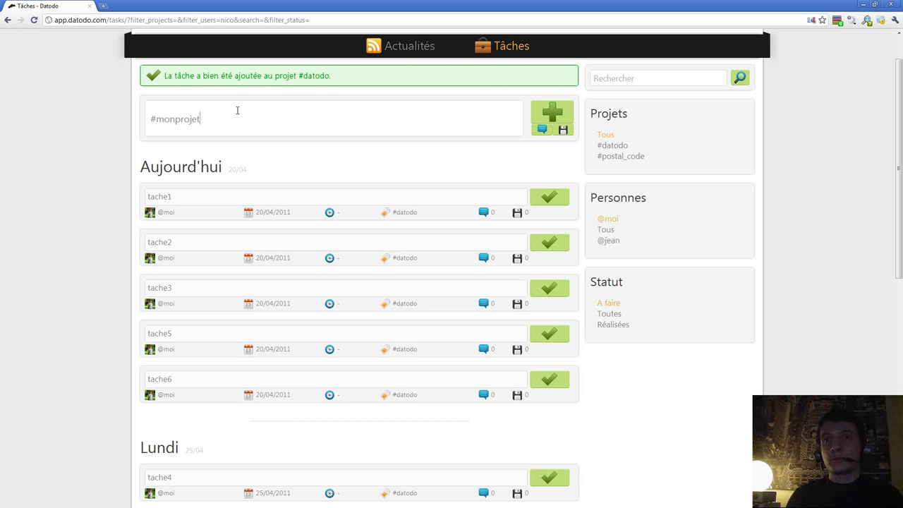
pyautogui.write(' tache')
pyautogui.scroll(-2, 237, 110)
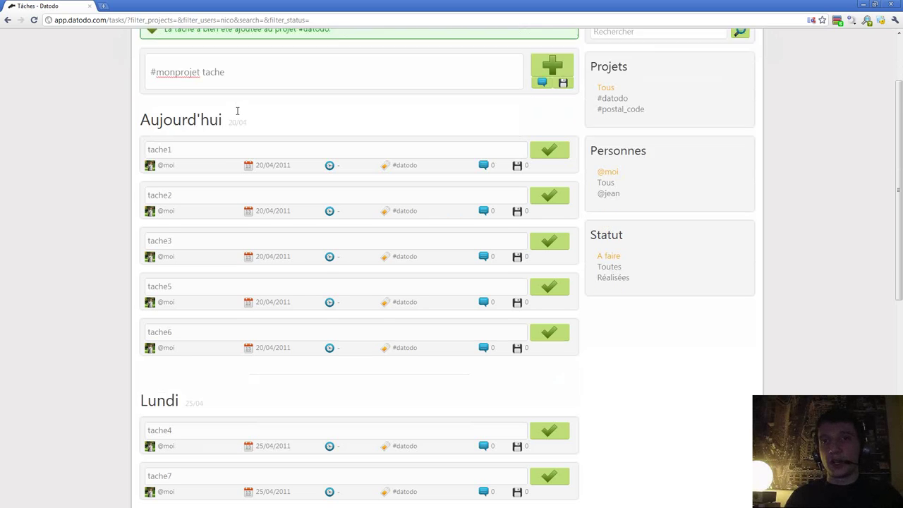
pyautogui.write('8')
pyautogui.scroll(2, 248, 137)
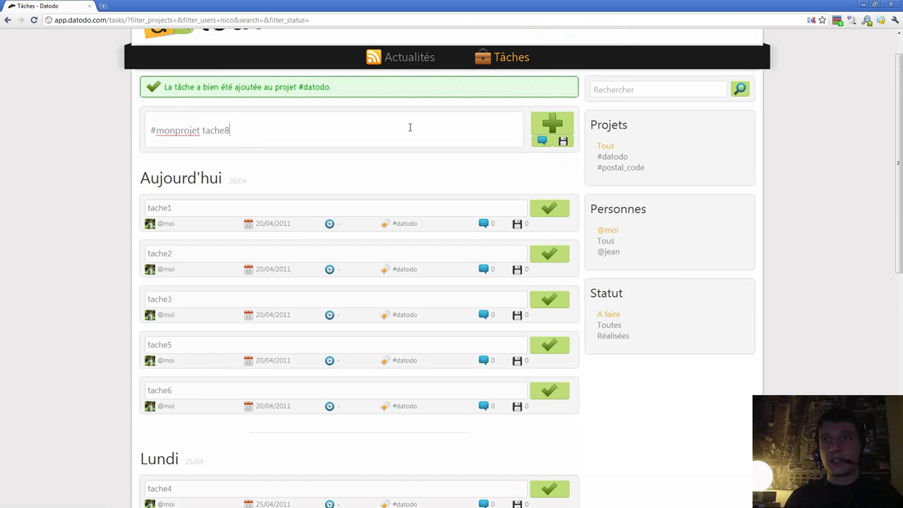
pyautogui.click(549, 126)
pyautogui.scroll(-4, 223, 190)
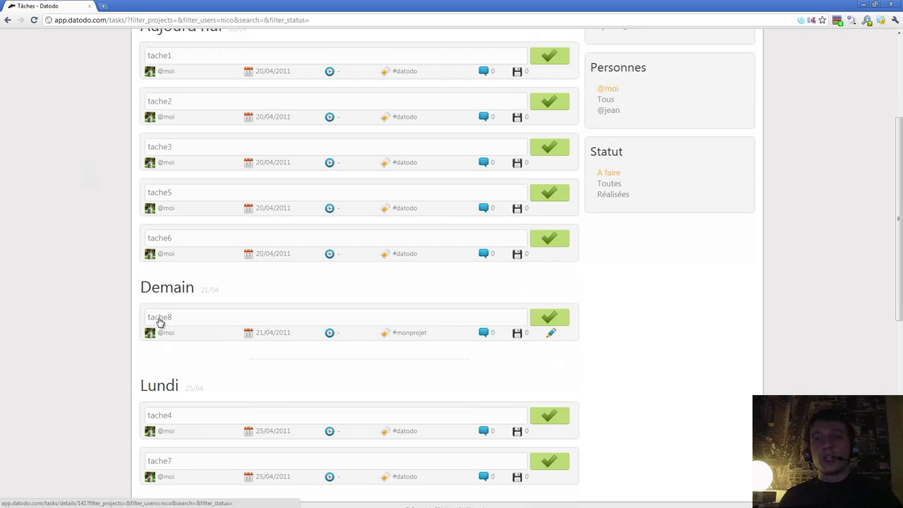
pyautogui.scroll(1, 160, 321)
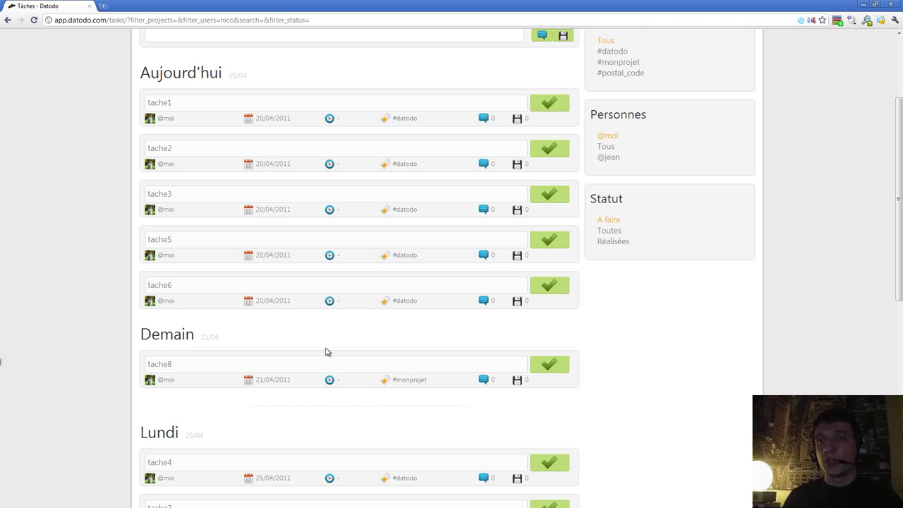
# - Review the working days and hours settings of the #monprojet project and return to the task list
pyautogui.click(411, 381)
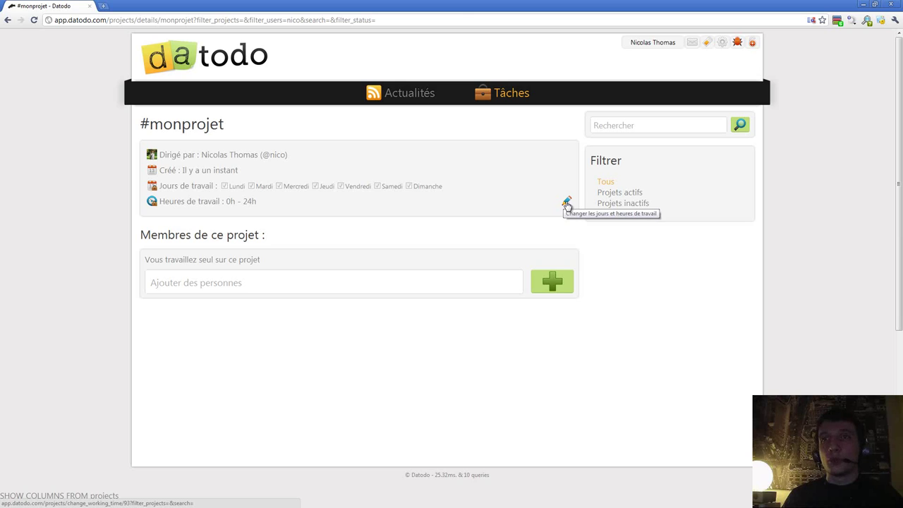
pyautogui.click(567, 204)
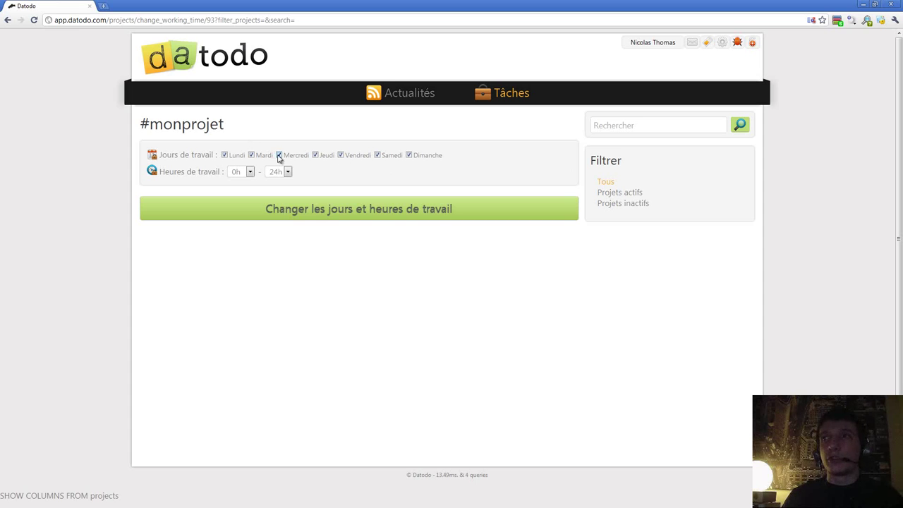
pyautogui.click(505, 97)
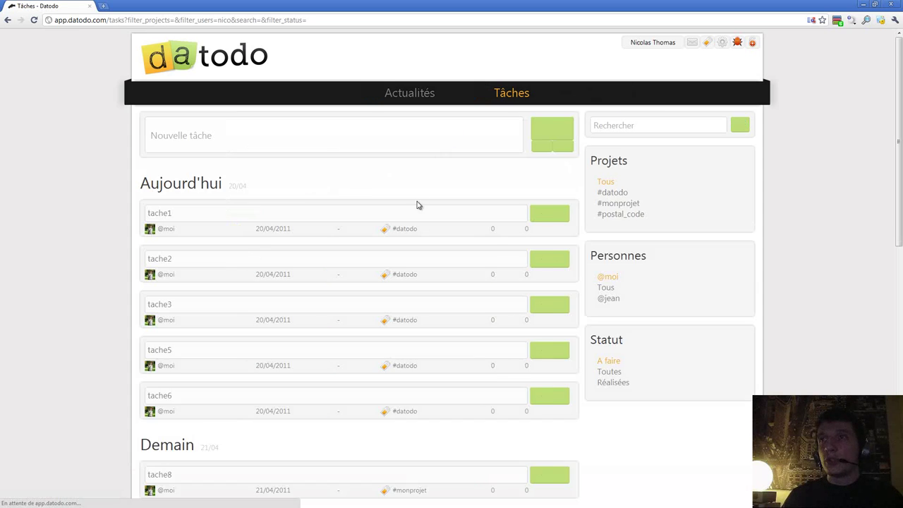
# - Edit the #monprojet task tache8, replacing the date in its text with lundi
pyautogui.scroll(-2, 416, 212)
pyautogui.scroll(-1, 335, 306)
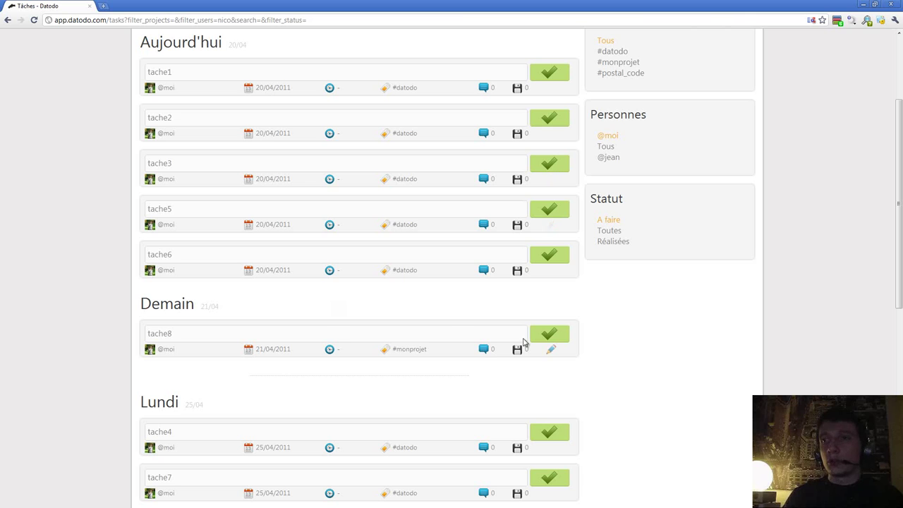
pyautogui.click(552, 351)
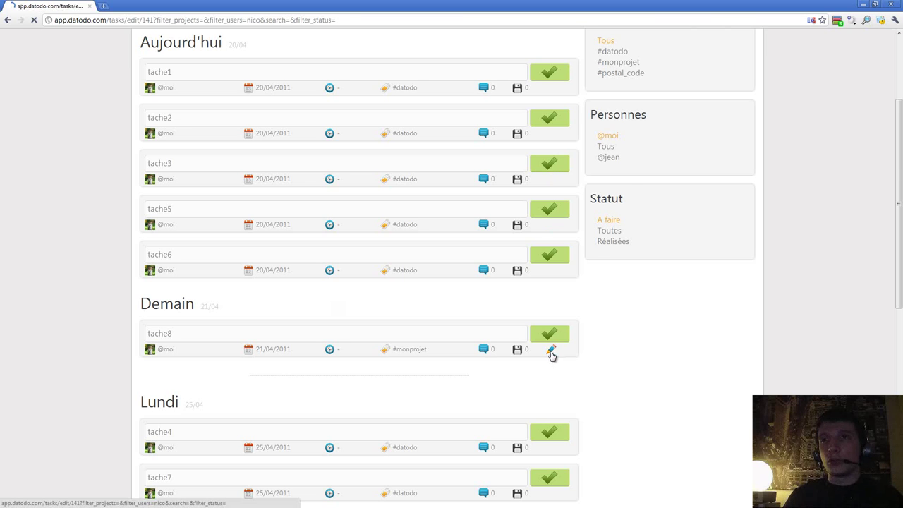
pyautogui.moveTo(231, 130)
pyautogui.mouseDown()
pyautogui.moveTo(283, 131)
pyautogui.moveTo(247, 129)
pyautogui.mouseUp()
pyautogui.click(291, 130)
pyautogui.click(230, 129)
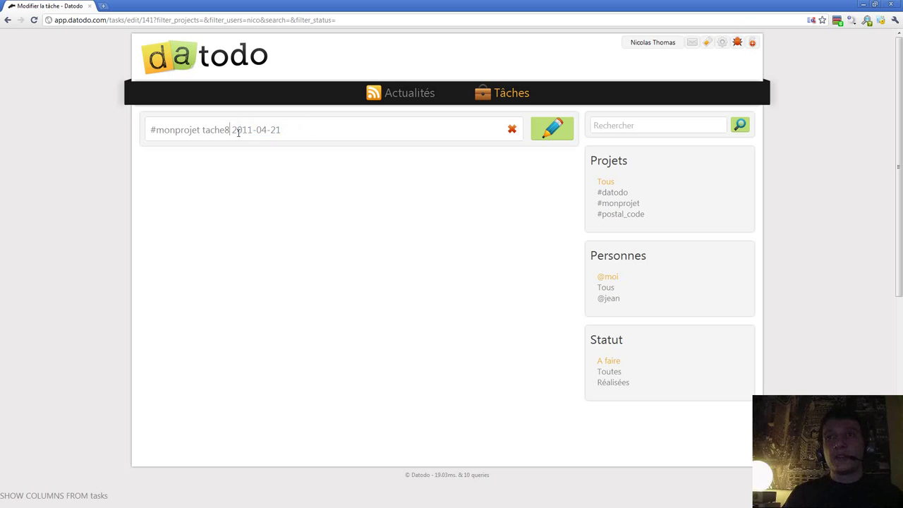
pyautogui.moveTo(233, 130); pyautogui.dragTo(308, 129)
pyautogui.write('lundi')
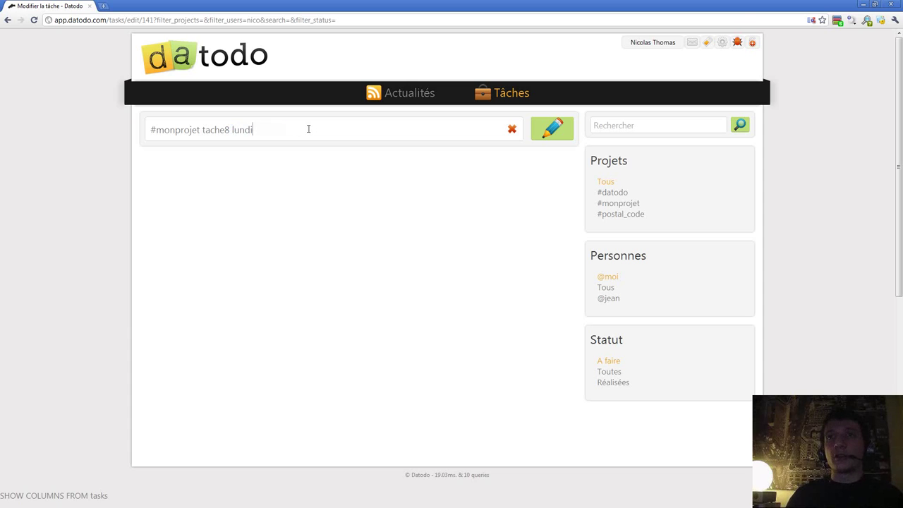
# - Replace the day in tache8's text with the date 30 avril
pyautogui.hotkey('ctrl', 'shift', 'Left')
pyautogui.press('BackSpace')
pyautogui.write('30')
pyautogui.write('/4')
pyautogui.hotkey('shift', 'Left')
pyautogui.hotkey('shift', 'Left')
pyautogui.press('BackSpace')
pyautogui.write('avril')
pyautogui.hotkey('ctrl', 'shift', 'Left')
pyautogui.hotkey('ctrl', 'shift', 'Left')
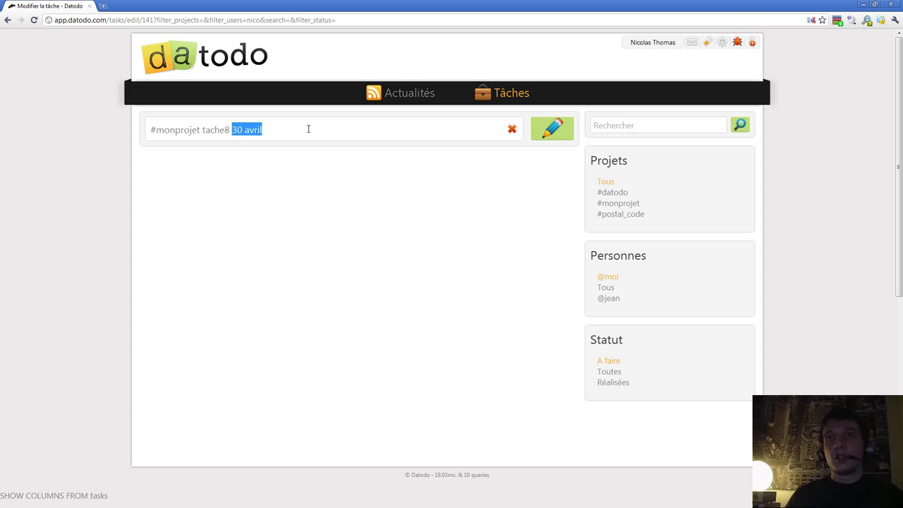
# - Remove the date from tache8's text and save the task without one
pyautogui.press('BackSpace')
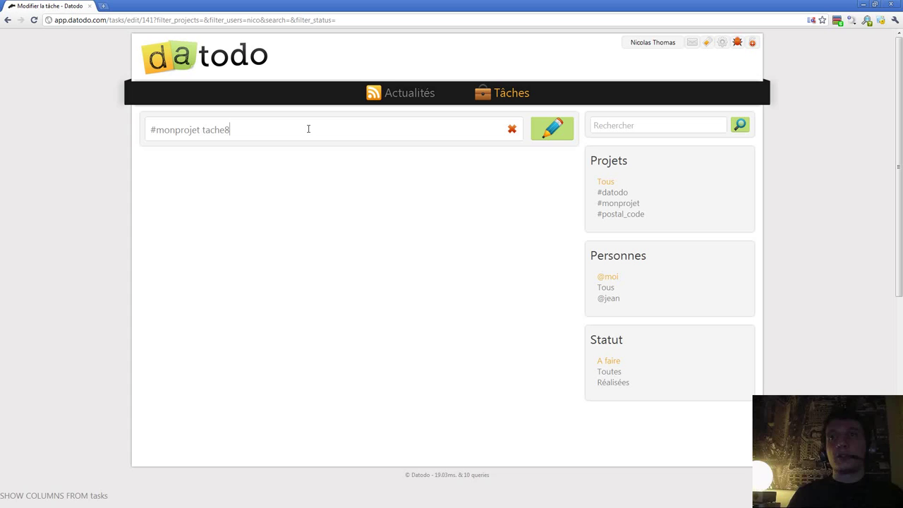
pyautogui.click(542, 134)
pyautogui.scroll(-1, 243, 436)
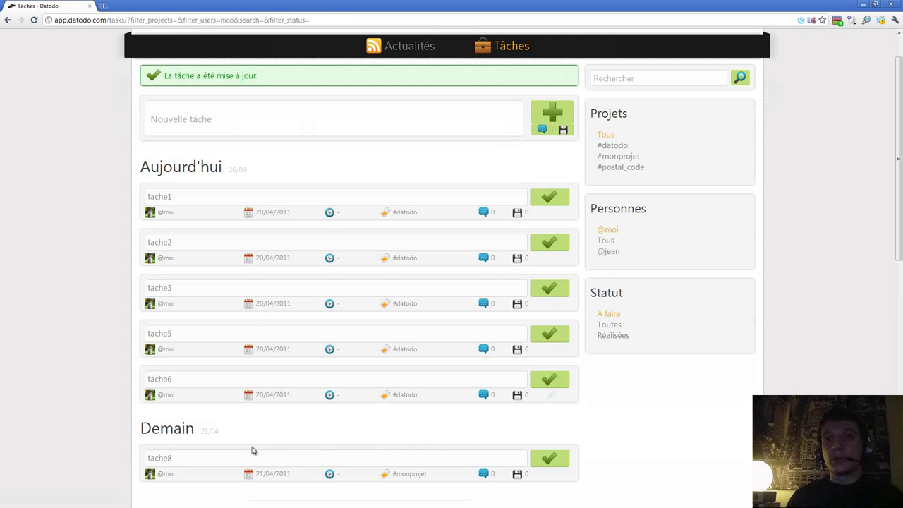
# - Change the date of tache8 to 2011-04-22 and save the task
pyautogui.click(553, 475)
pyautogui.moveTo(231, 130)
pyautogui.mouseDown()
pyautogui.moveTo(305, 130)
pyautogui.moveTo(231, 129)
pyautogui.mouseUp()
pyautogui.click(305, 130)
pyautogui.click(242, 130)
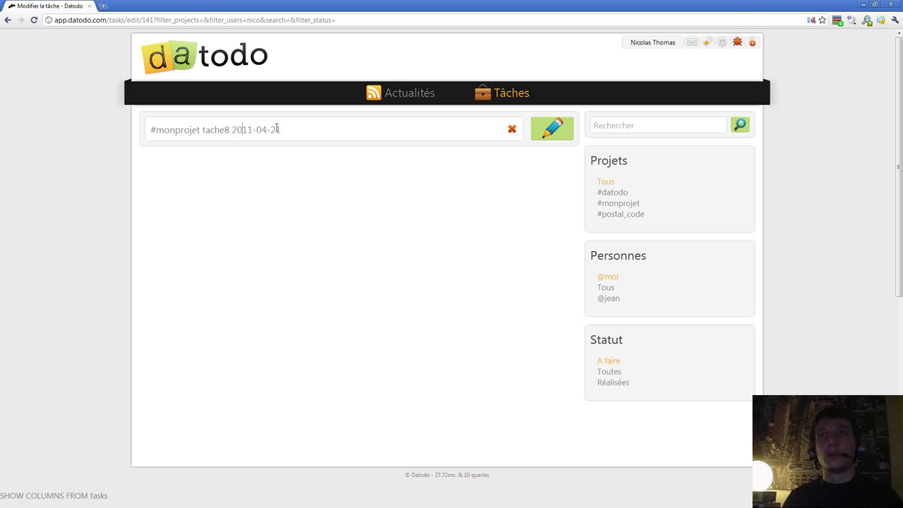
pyautogui.click(287, 129)
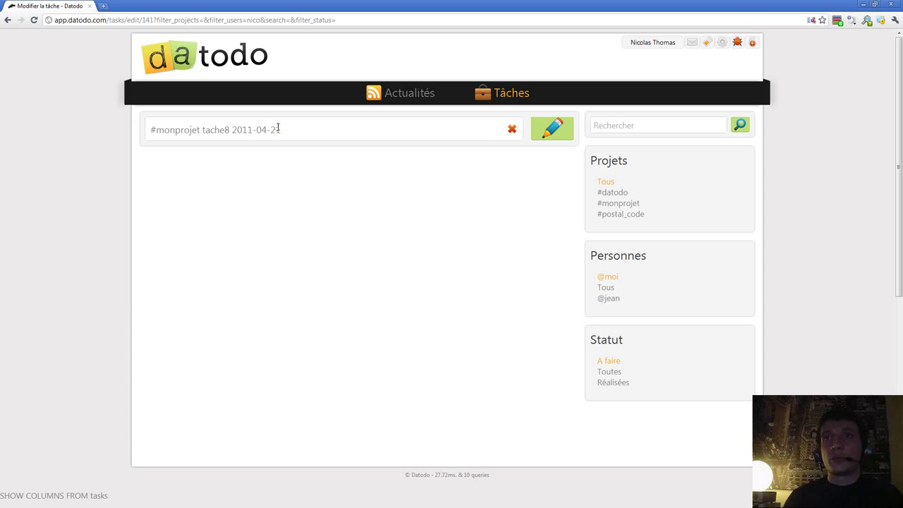
pyautogui.moveTo(282, 129); pyautogui.dragTo(274, 129)
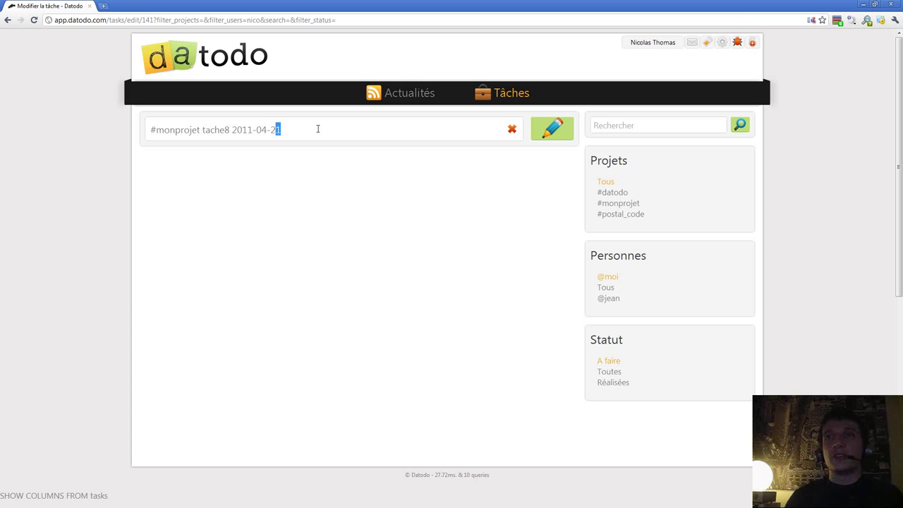
pyautogui.write('2')
pyautogui.press('Return')
# - Examine how the #datodo and #monprojet tasks are distributed across the day sections of the task list
pyautogui.scroll(-1, 289, 246)
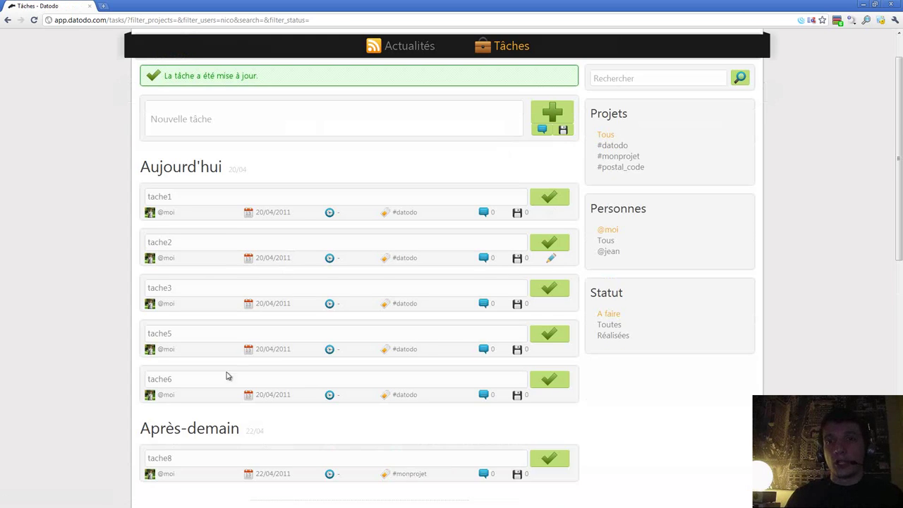
pyautogui.scroll(-2, 237, 361)
pyautogui.moveTo(151, 288); pyautogui.dragTo(205, 288)
pyautogui.click(295, 296)
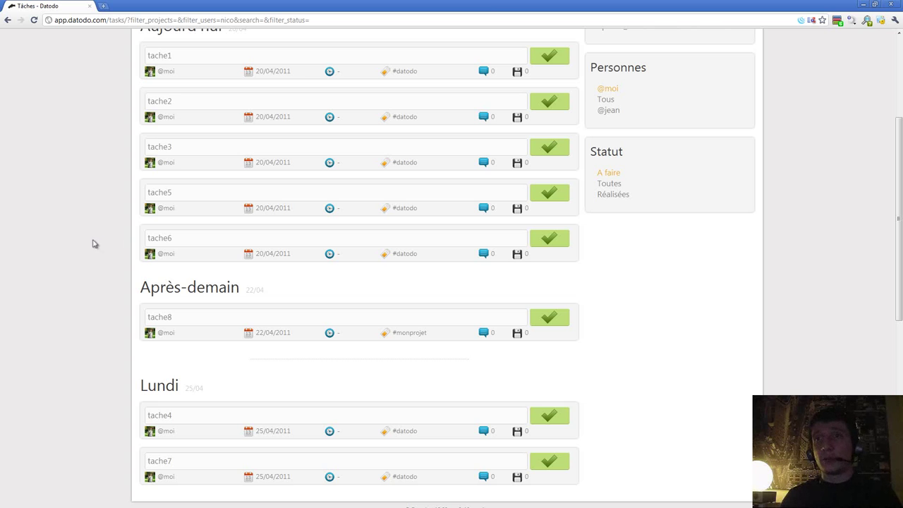
pyautogui.moveTo(221, 252)
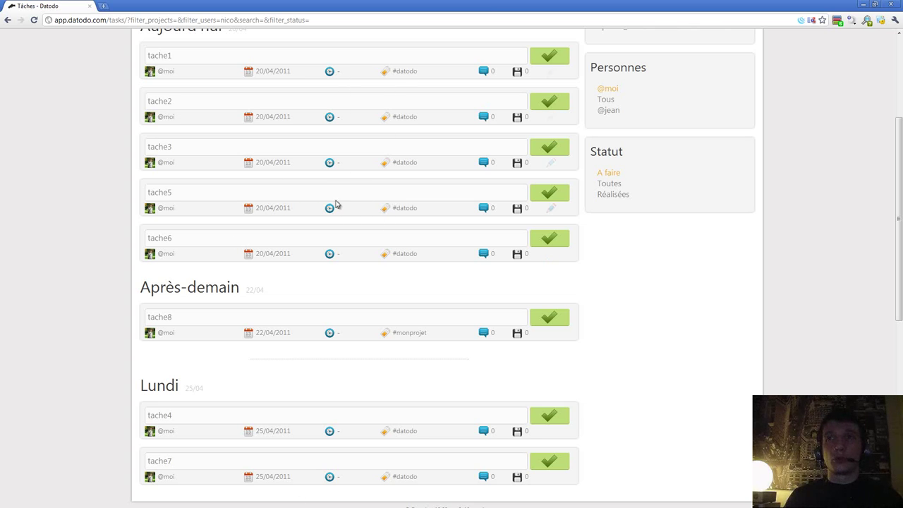
pyautogui.scroll(1, 262, 148)
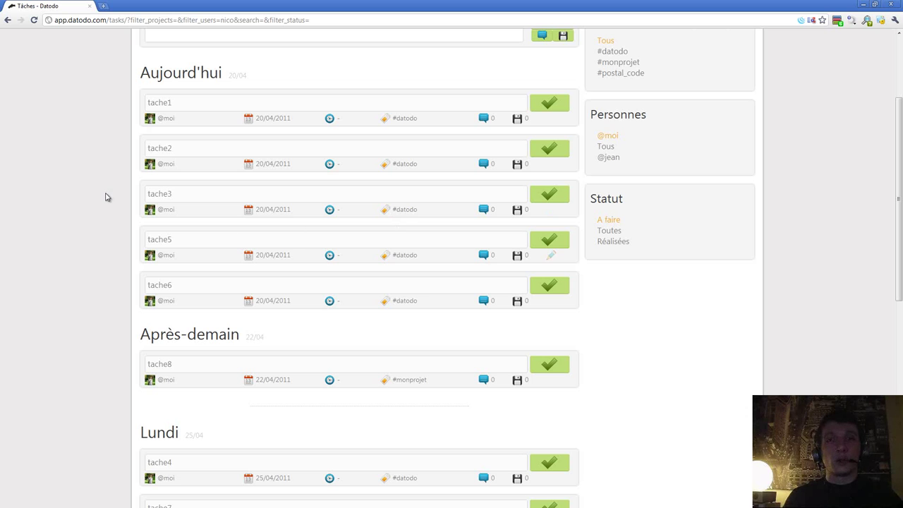
pyautogui.scroll(1, 76, 215)
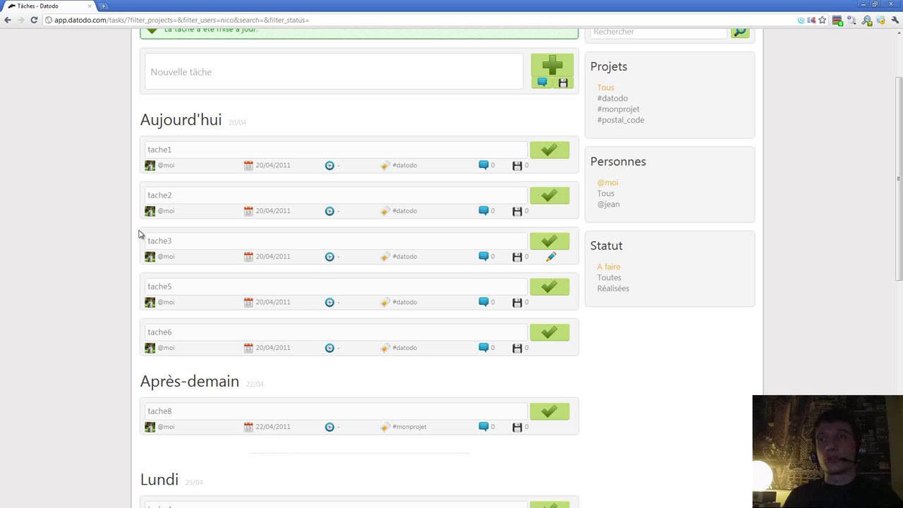
pyautogui.scroll(1, 131, 236)
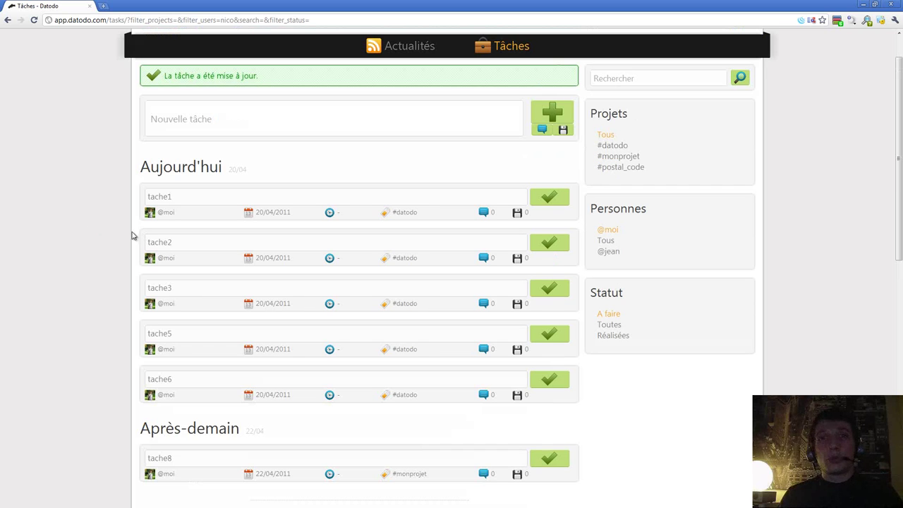